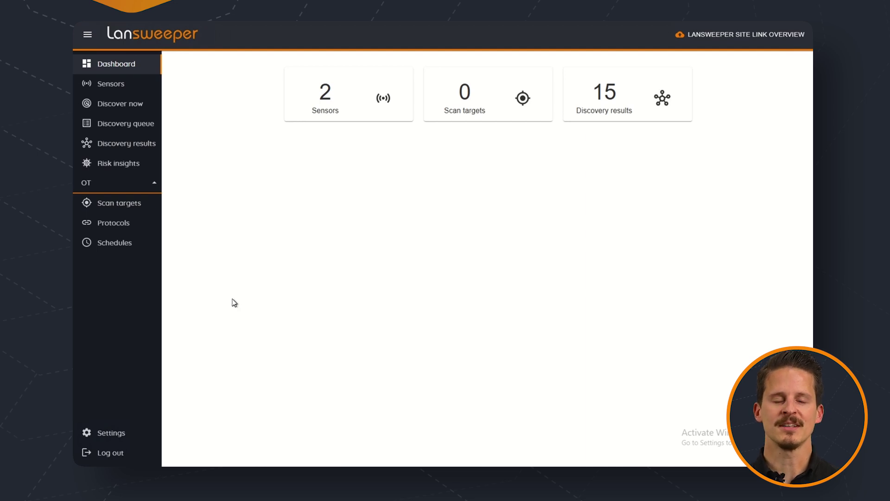
Turn on IT Agent Portable file import in the hub's Data Transfer settings.
{"action": "left_click", "coordinate": [111, 434]}
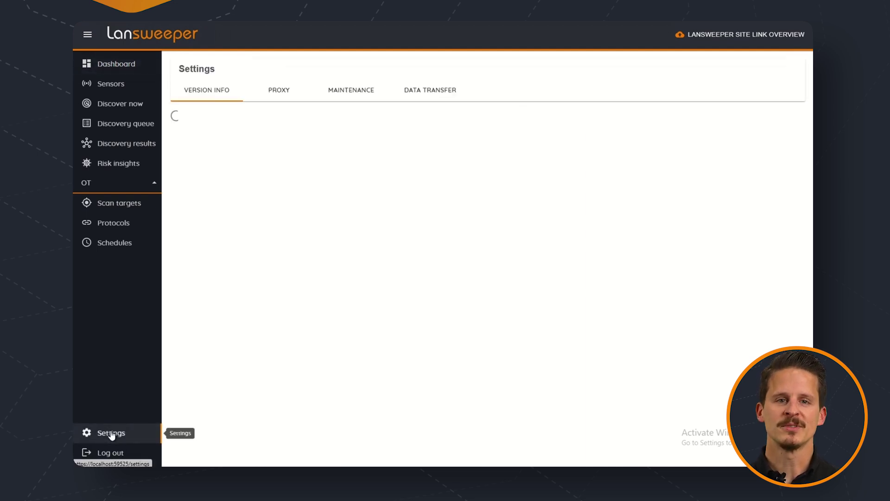
{"action": "left_click", "coordinate": [433, 91]}
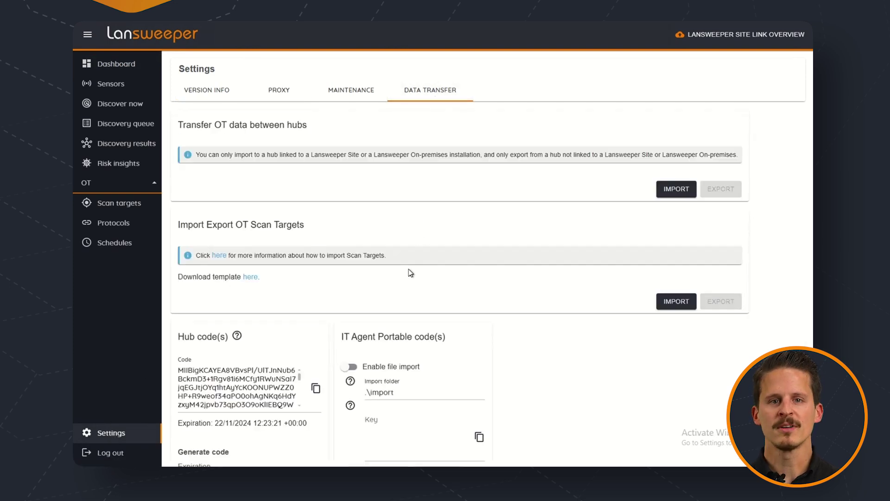
{"action": "scroll", "coordinate": [403, 350], "scroll_direction": "down", "scroll_amount": 1}
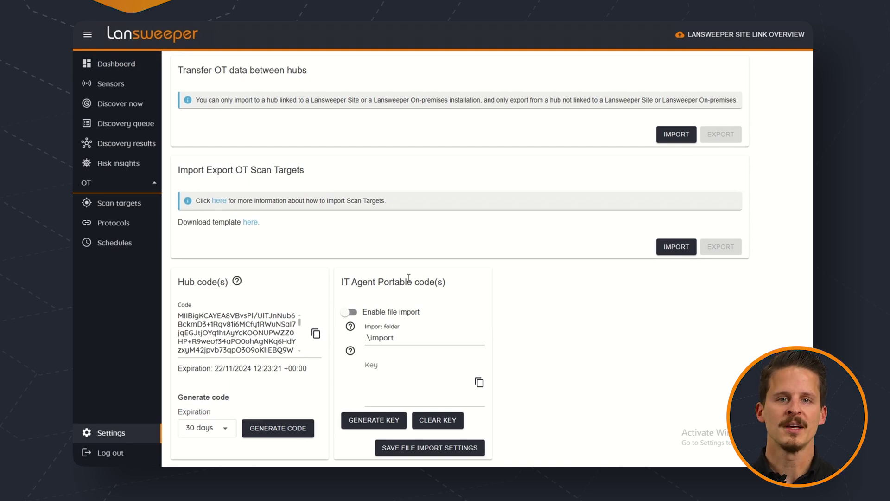
{"action": "left_click", "coordinate": [352, 313]}
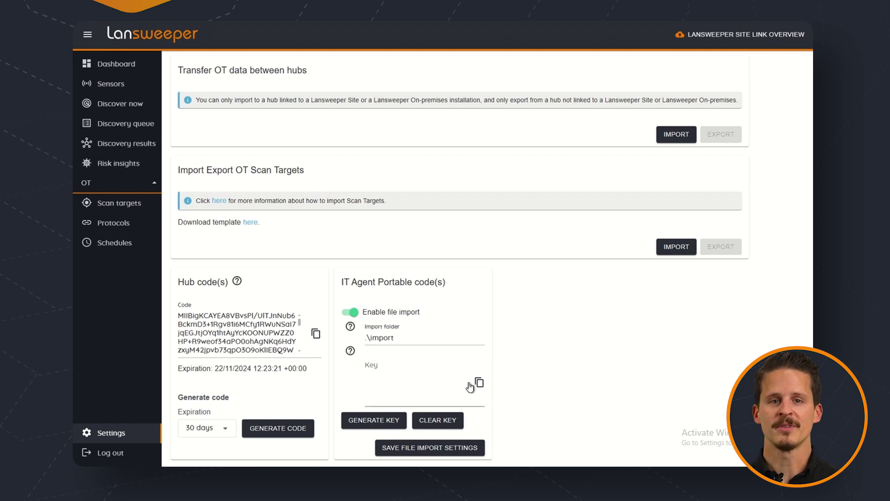
Generate and copy a new file import key, then save the file import settings.
{"action": "left_click", "coordinate": [376, 423]}
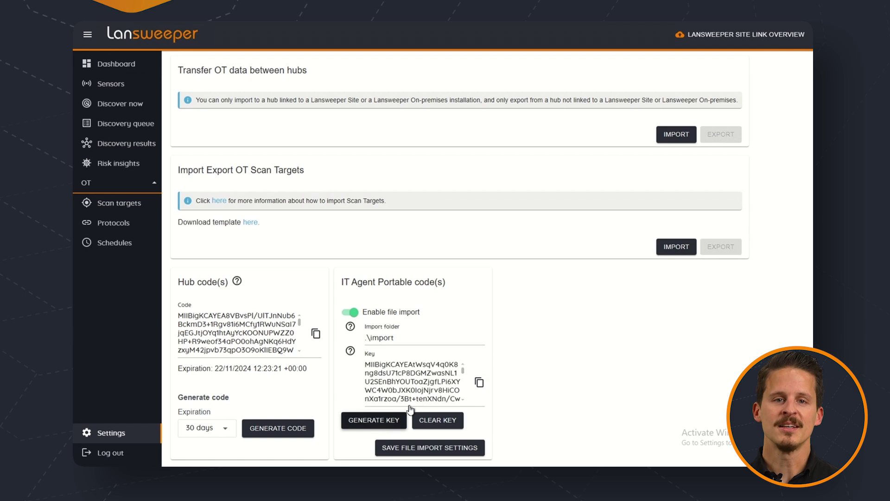
{"action": "left_click", "coordinate": [479, 383]}
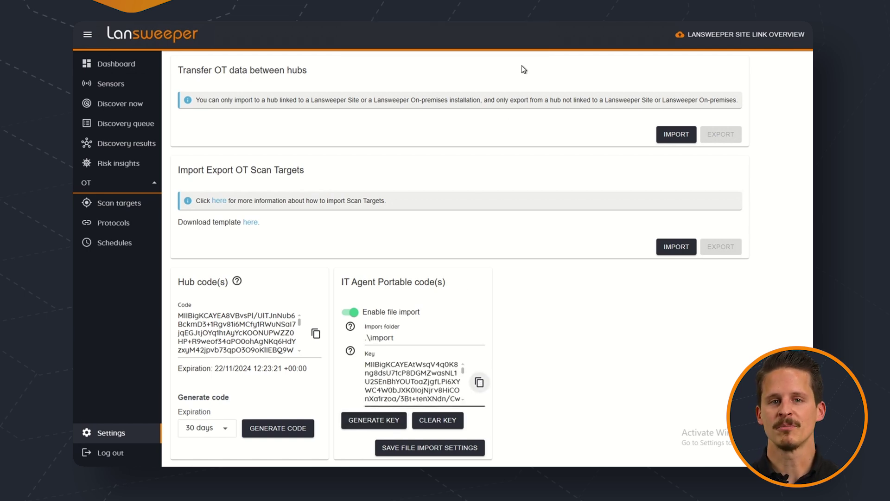
{"action": "left_click", "coordinate": [523, 62]}
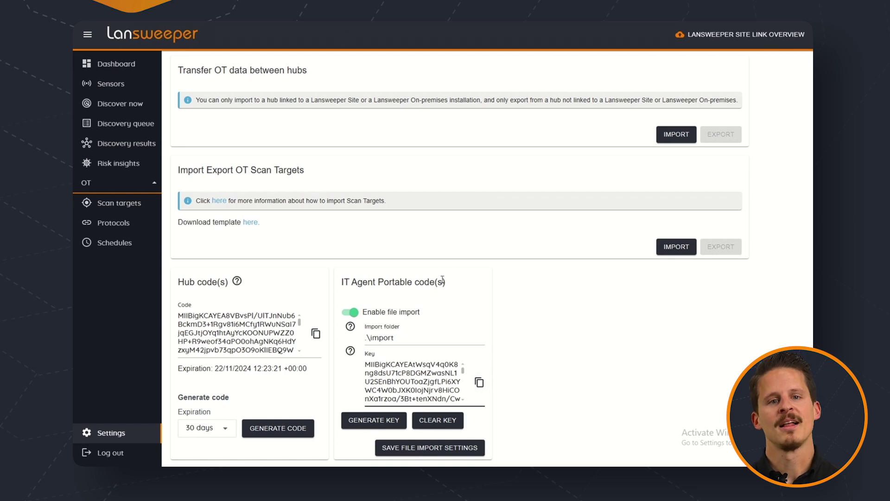
{"action": "left_click", "coordinate": [419, 448]}
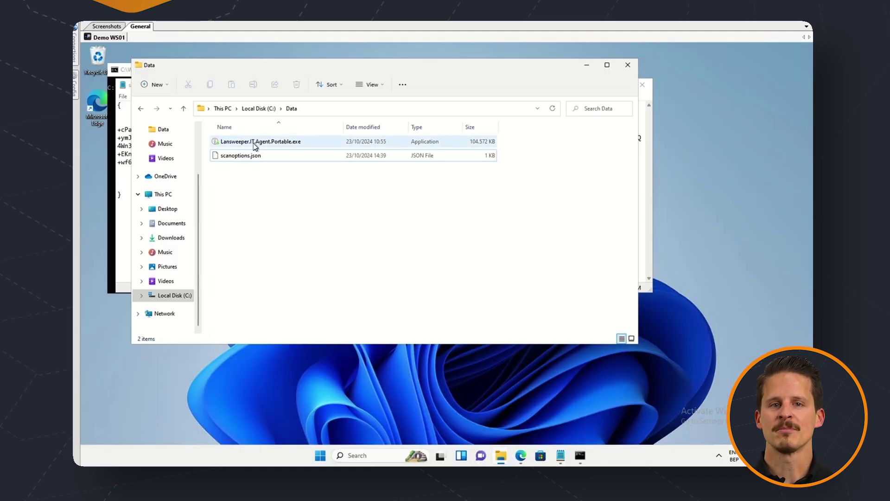
Open scanoptions.json in Notepad, put the copied key in Key, and check the File path.
{"action": "left_click", "coordinate": [250, 158]}
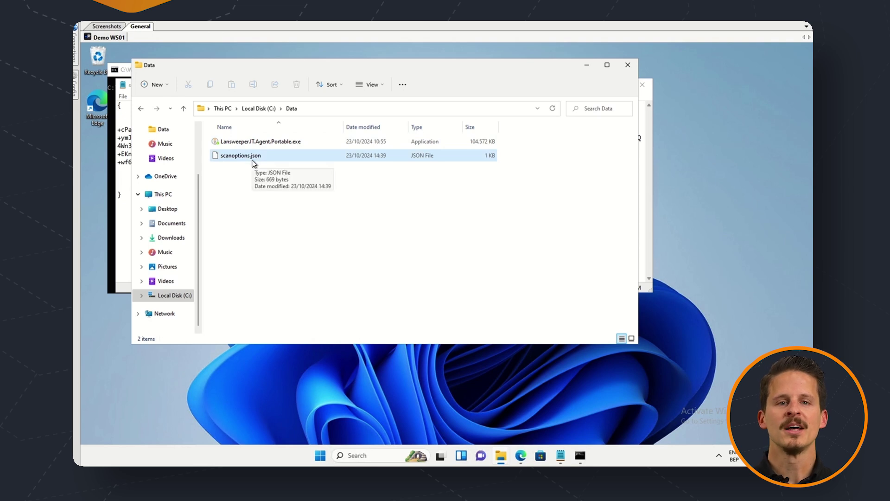
{"action": "double_click", "coordinate": [241, 158]}
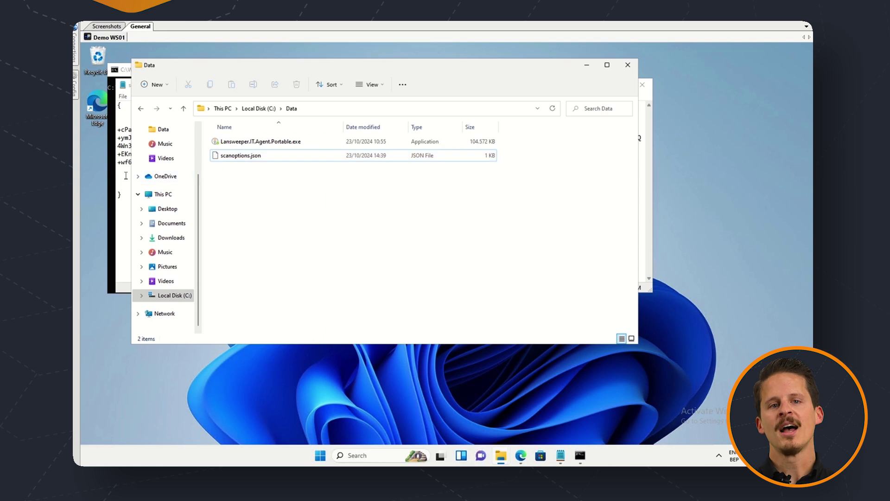
{"action": "left_click_drag", "start_coordinate": [175, 121], "coordinate": [292, 162]}
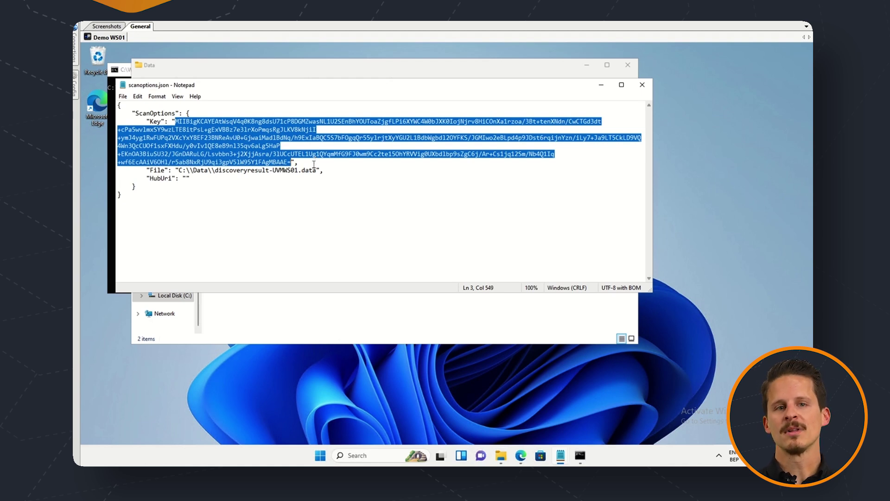
{"action": "left_click", "coordinate": [313, 164]}
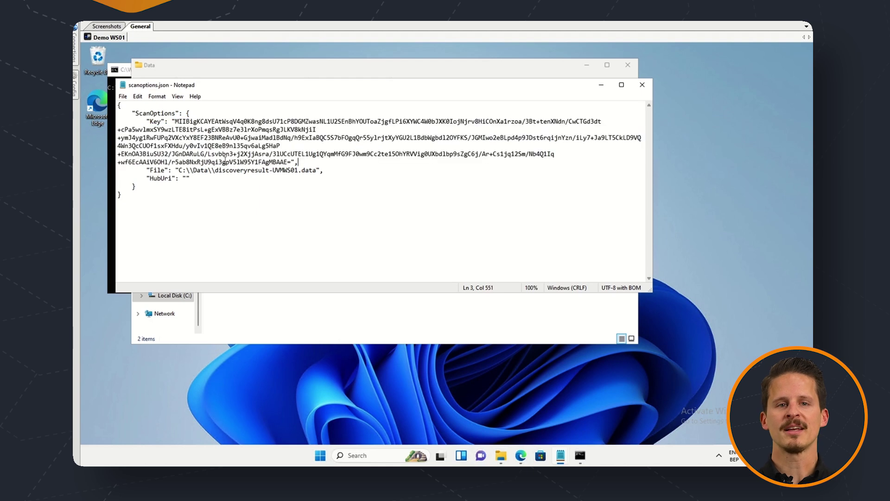
{"action": "left_click", "coordinate": [180, 170]}
{"action": "left_click_drag", "start_coordinate": [181, 171], "coordinate": [315, 177]}
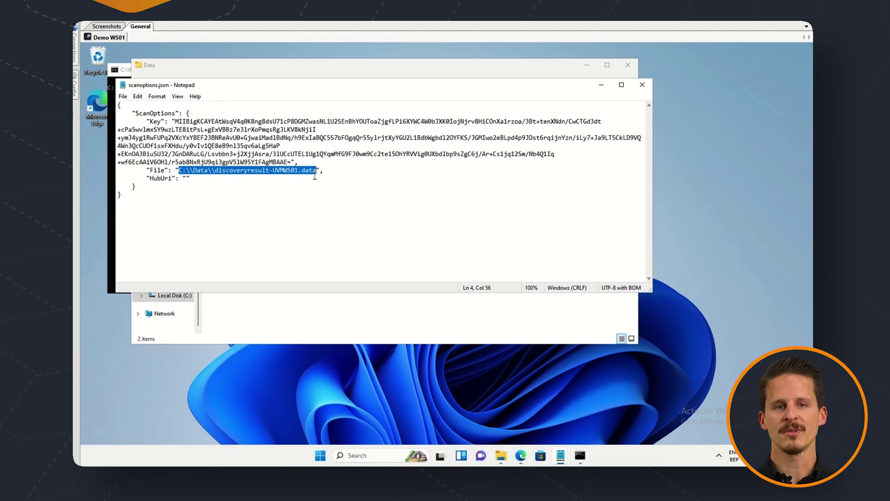
Run 'Lansweeper.IT.Agent.Portable.exe scan' in C:\Data to create discoveryresult-UVMWS01.data.
{"action": "key", "text": "alt+Tab"}
{"action": "left_click", "coordinate": [238, 90]}
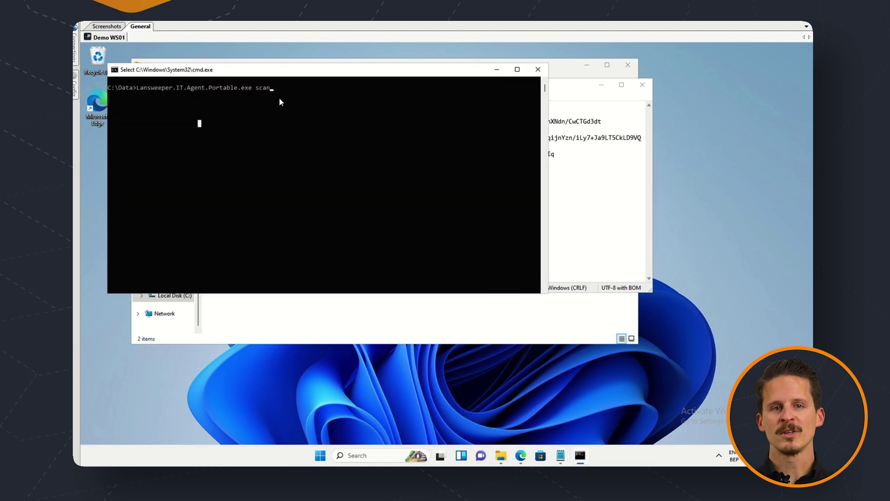
{"action": "key", "text": "Return"}
{"action": "key", "text": "Return"}
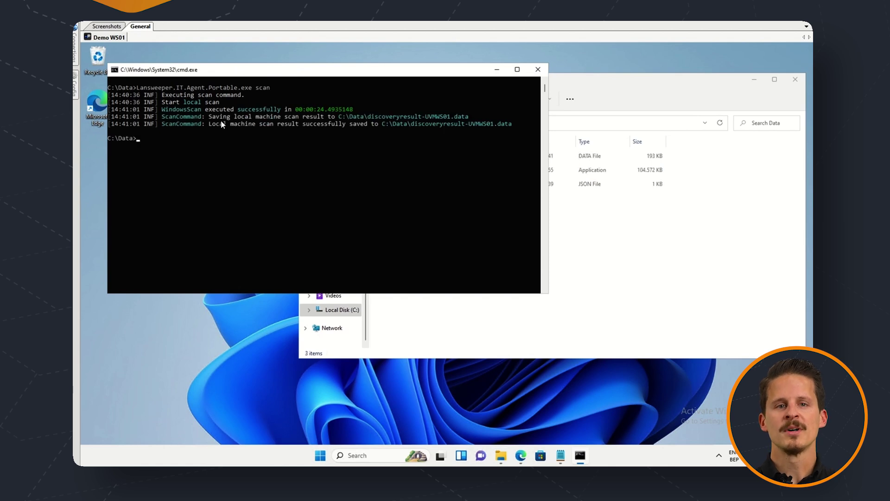
{"action": "left_click", "coordinate": [627, 239]}
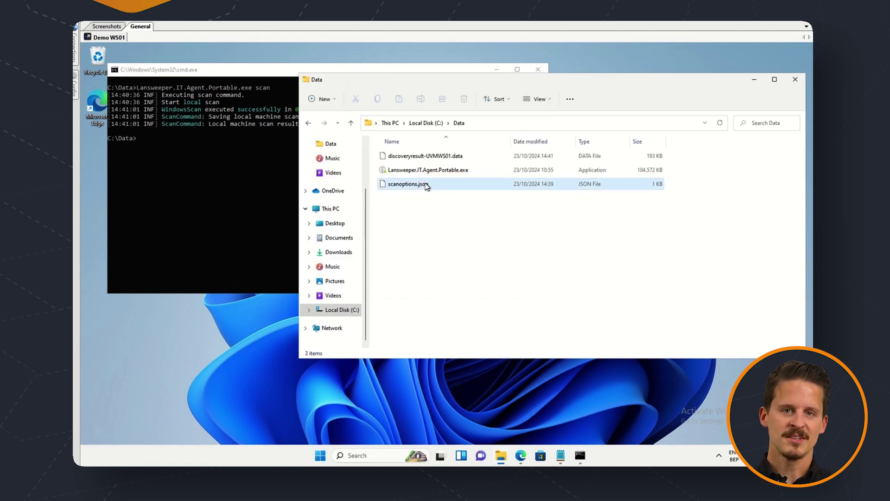
Copy discoveryresult-UVMWS01.data from C:\Data and paste it into \\UVMND01\Data.
{"action": "left_click", "coordinate": [423, 157]}
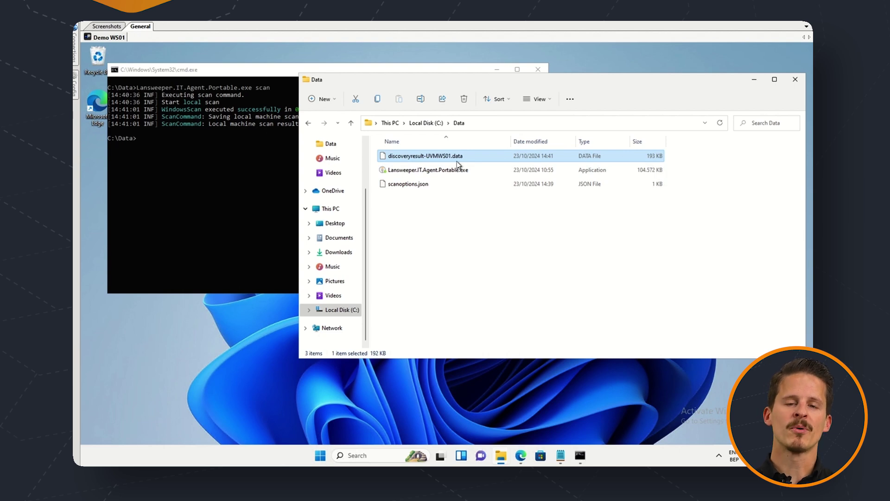
{"action": "key", "text": "ctrl+c"}
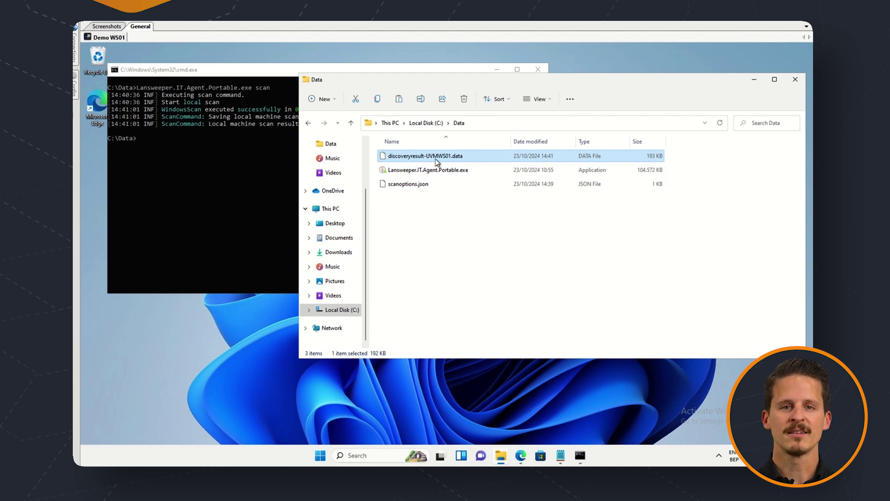
{"action": "left_click", "coordinate": [429, 215]}
{"action": "left_click", "coordinate": [485, 124]}
{"action": "type", "text": "\\"}
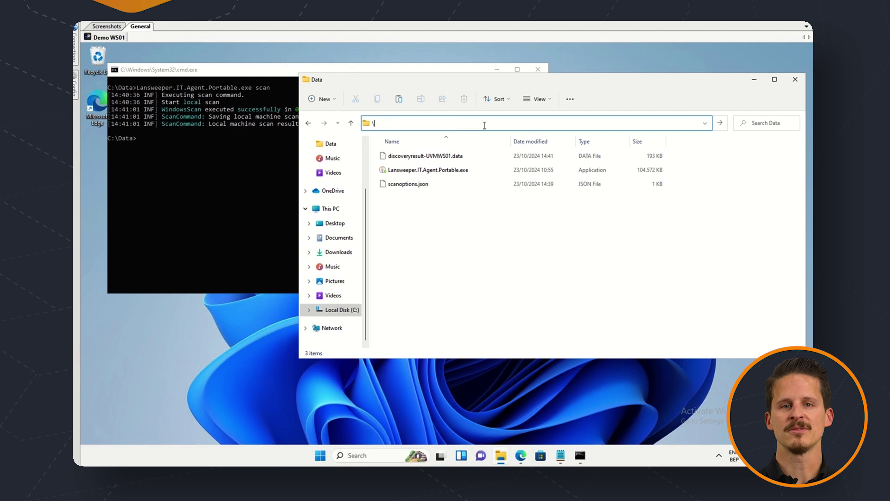
{"action": "type", "text": "\\UVM"}
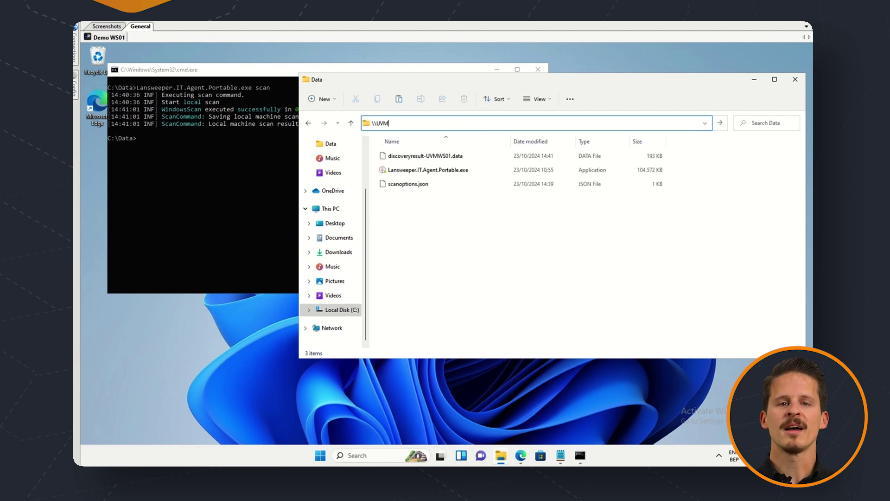
{"action": "type", "text": "ND01\\D"}
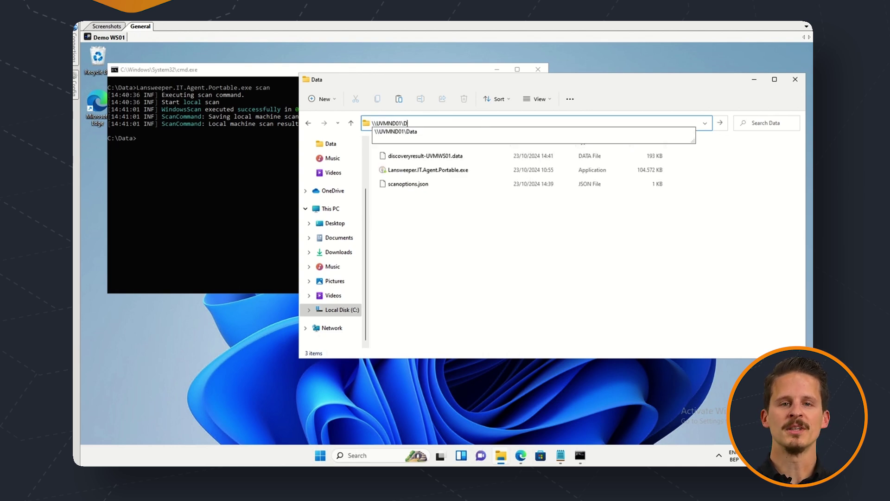
{"action": "key", "text": "Down"}
{"action": "key", "text": "Return"}
{"action": "key", "text": "ctrl+v"}
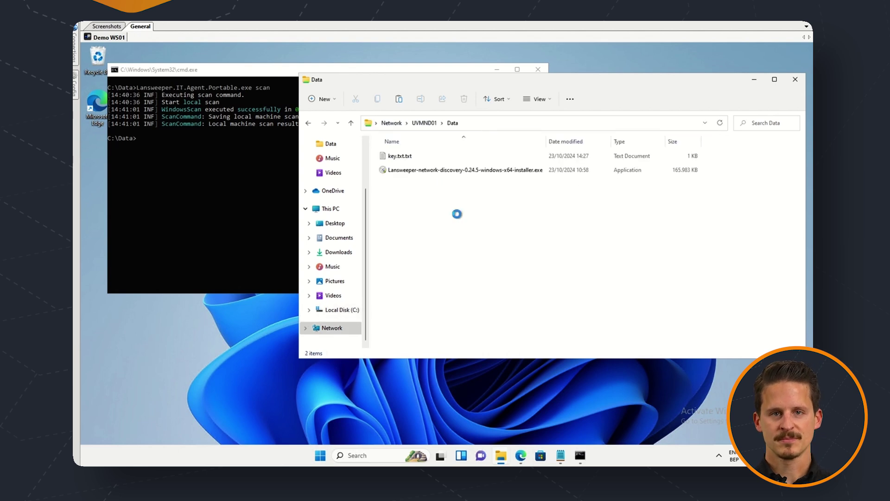
{"action": "left_click", "coordinate": [457, 220]}
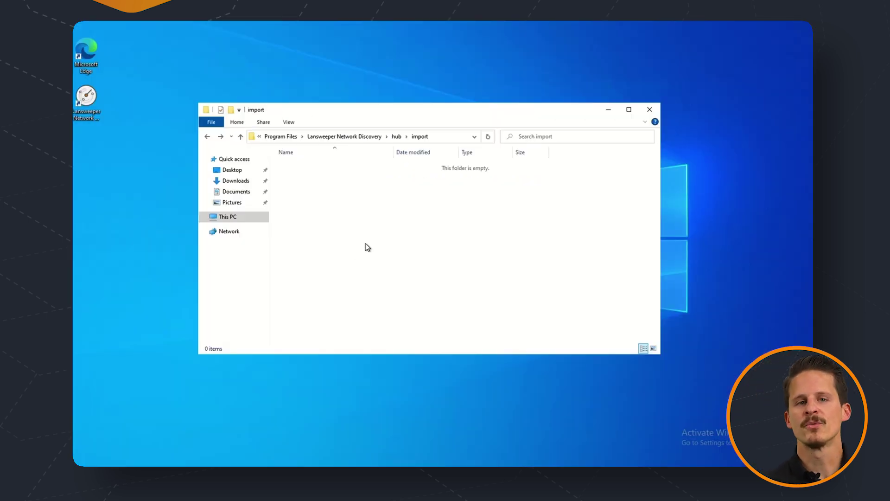
Paste discoveryresult-UVMWS01.data into the hub's import folder, approving administrator access.
{"action": "key", "text": "ctrl+v"}
{"action": "left_click", "coordinate": [402, 174]}
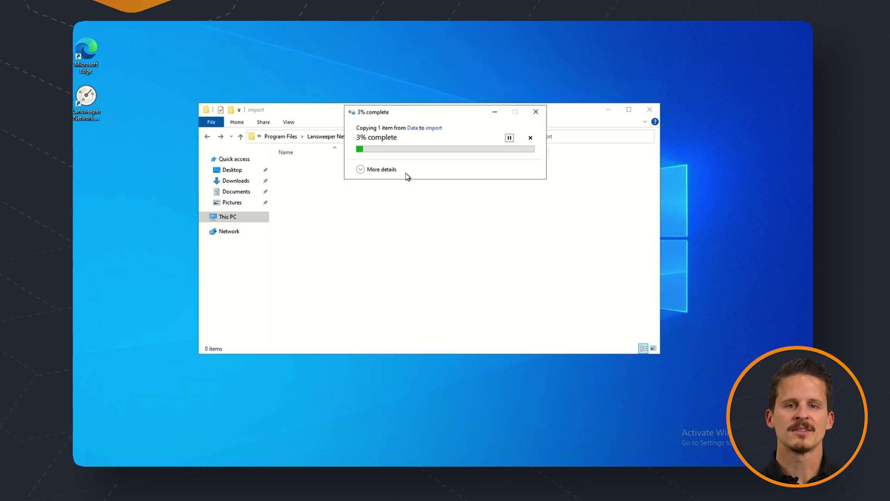
{"action": "left_click", "coordinate": [367, 233]}
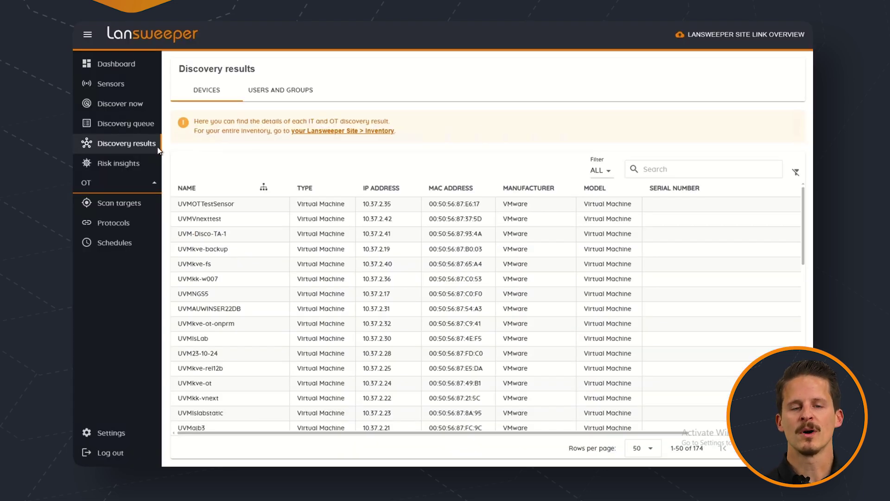
Search the discovery results for uvmws01 and open the imported UVMWS01 device.
{"action": "left_click", "coordinate": [134, 149]}
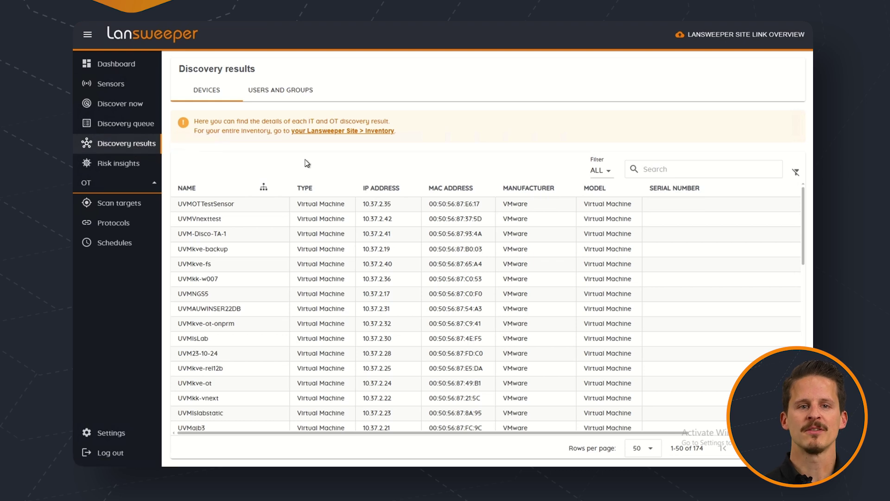
{"action": "left_click", "coordinate": [637, 172]}
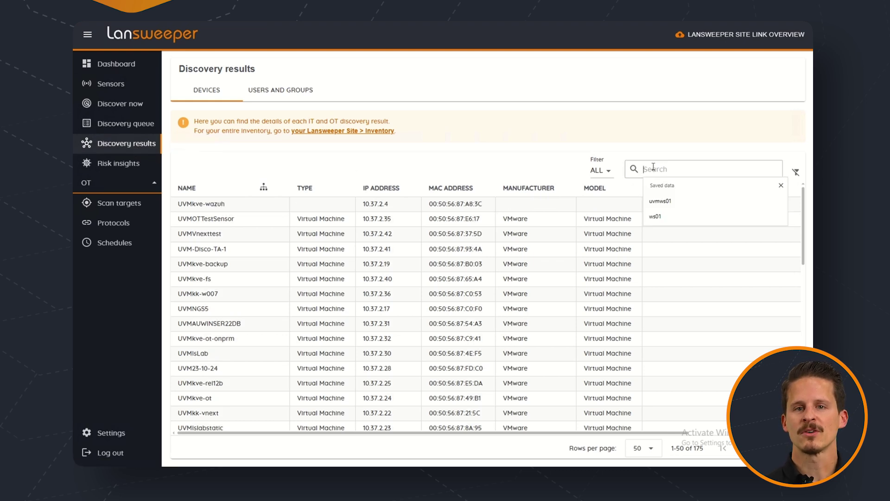
{"action": "type", "text": "uvmws01"}
{"action": "key", "text": "Return"}
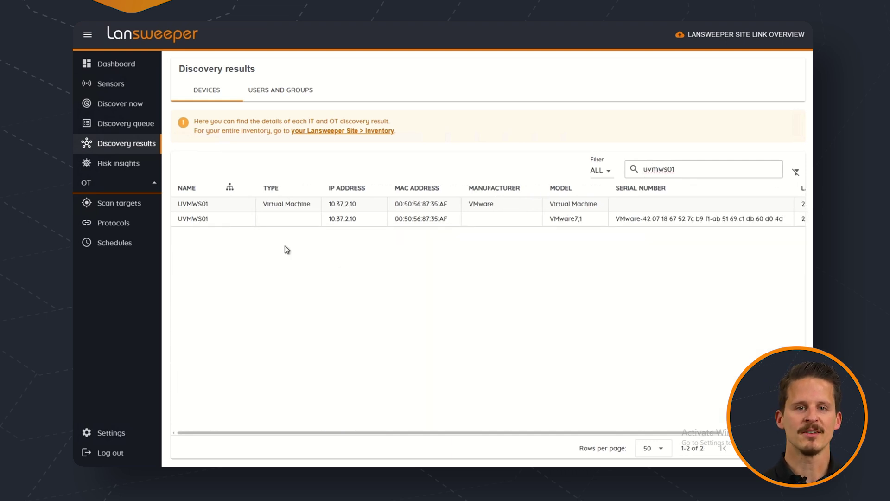
{"action": "left_click", "coordinate": [202, 223]}
Show UVMWS01's scanned data as plain text and scroll through the JSON.
{"action": "scroll", "coordinate": [301, 295], "scroll_direction": "down", "scroll_amount": 4}
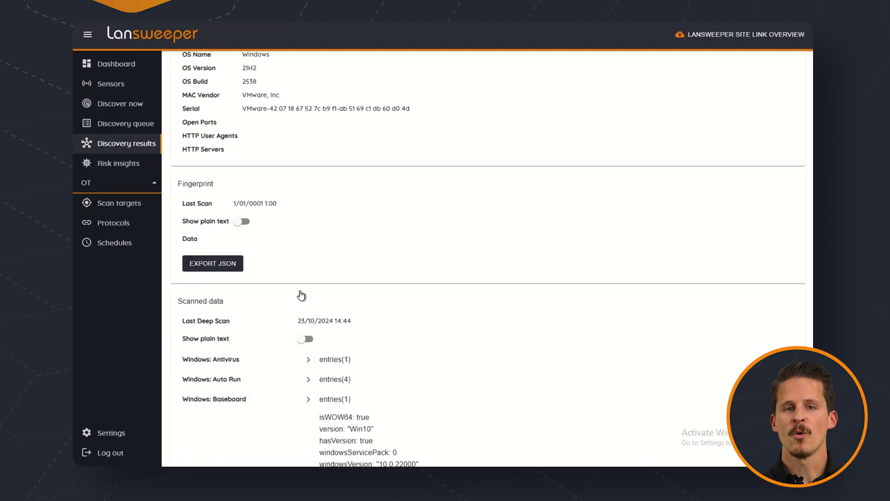
{"action": "scroll", "coordinate": [301, 295], "scroll_direction": "down", "scroll_amount": 3}
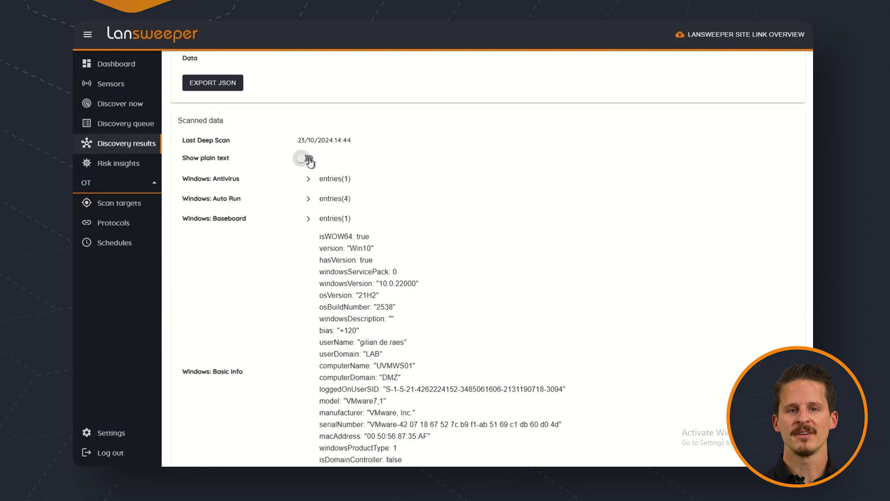
{"action": "left_click", "coordinate": [306, 160]}
{"action": "scroll", "coordinate": [278, 296], "scroll_direction": "down", "scroll_amount": 3}
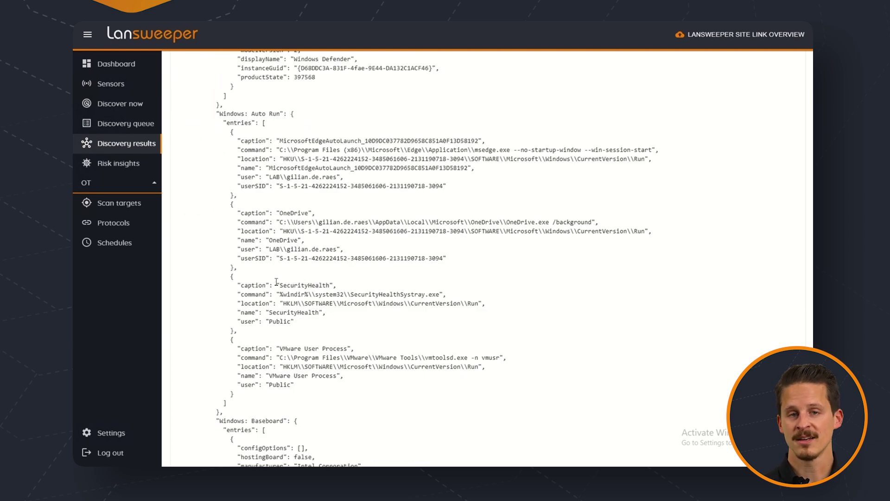
{"action": "scroll", "coordinate": [277, 278], "scroll_direction": "down", "scroll_amount": 10}
{"action": "scroll", "coordinate": [277, 276], "scroll_direction": "down", "scroll_amount": 15}
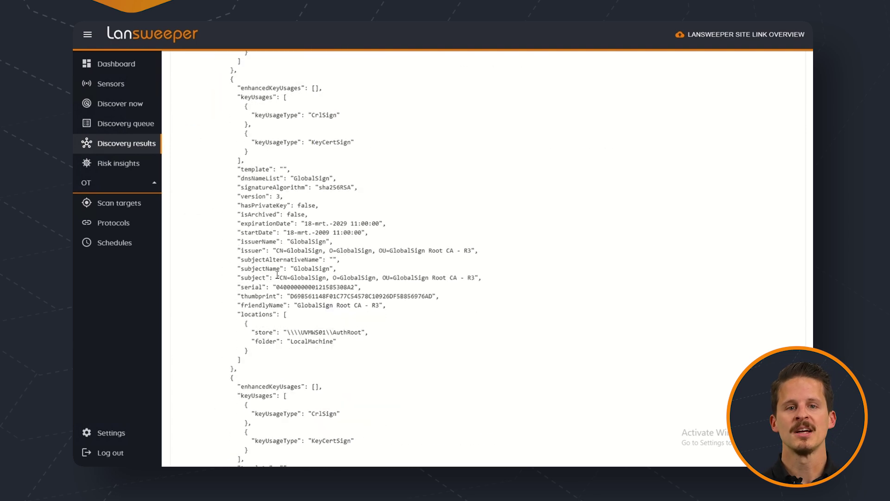
{"action": "scroll", "coordinate": [277, 274], "scroll_direction": "up", "scroll_amount": 20}
{"action": "scroll", "coordinate": [277, 274], "scroll_direction": "up", "scroll_amount": 20}
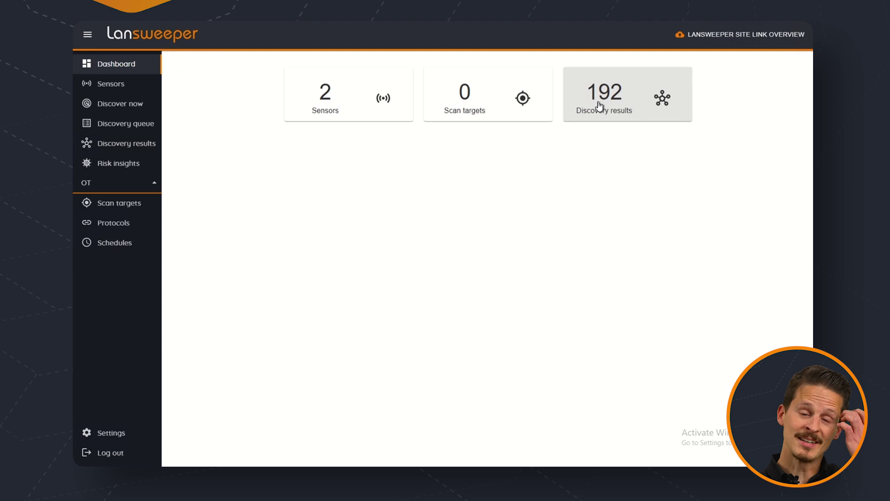
Open the UVMkve-itdiscov device from Discovery results, then the Lansweeper Site link overview.
{"action": "left_click", "coordinate": [599, 106]}
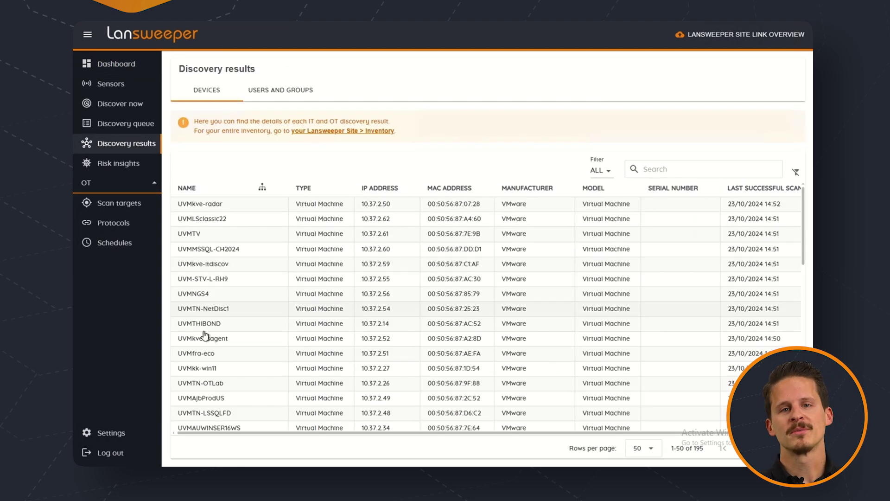
{"action": "left_click", "coordinate": [213, 266]}
{"action": "scroll", "coordinate": [326, 255], "scroll_direction": "down", "scroll_amount": 2}
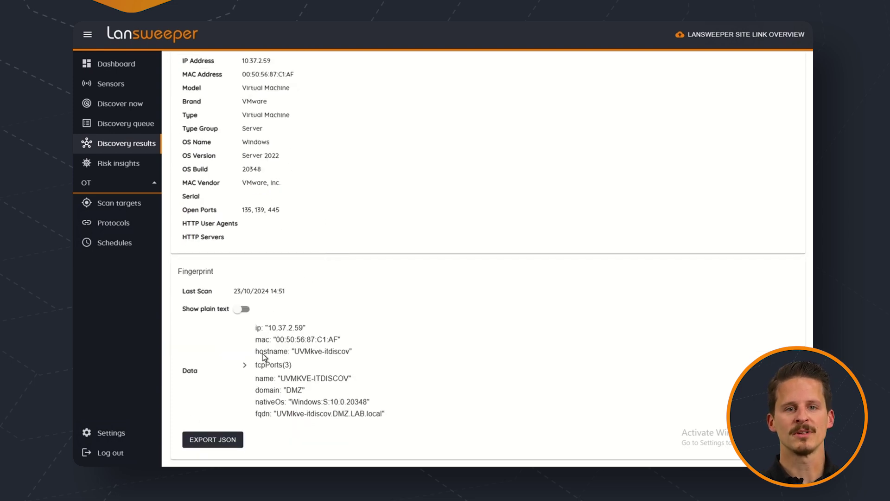
{"action": "scroll", "coordinate": [255, 312], "scroll_direction": "up", "scroll_amount": 3}
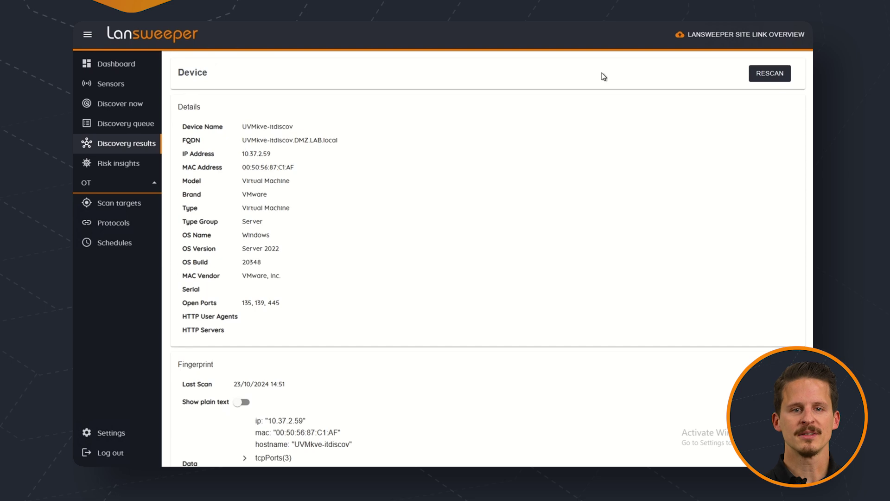
{"action": "left_click", "coordinate": [719, 35]}
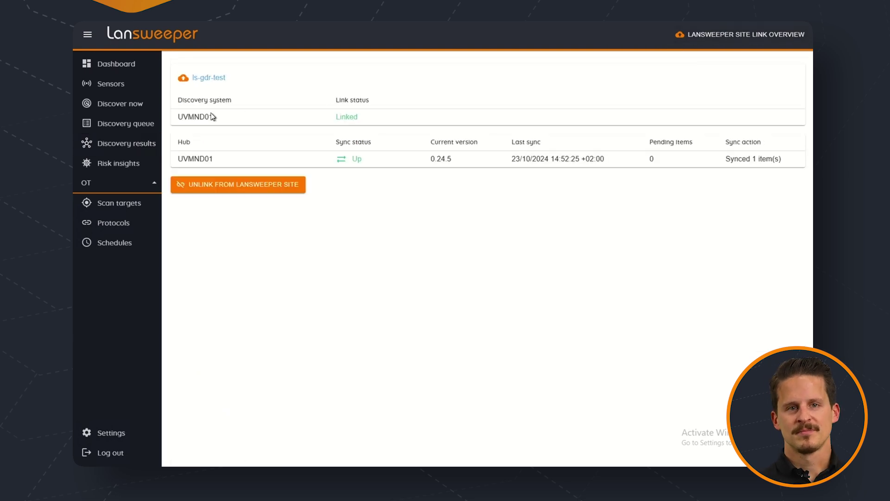
Show the UVMND01 installation's assets under Inventory > Installations, sorted by Serial Number.
{"action": "left_click", "coordinate": [209, 79]}
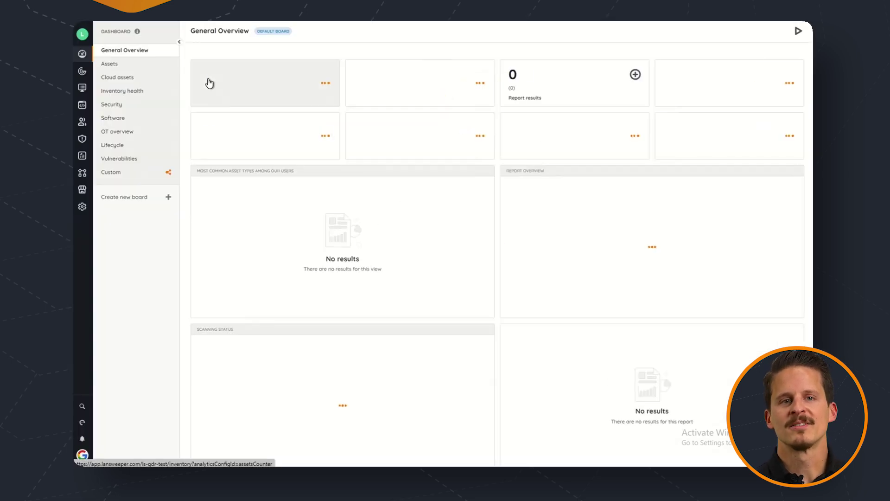
{"action": "left_click", "coordinate": [82, 93]}
{"action": "left_click", "coordinate": [132, 133]}
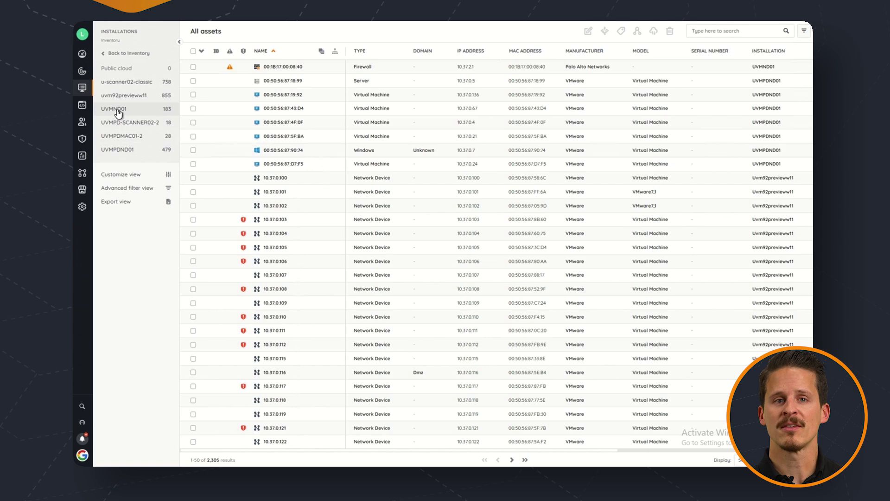
{"action": "left_click", "coordinate": [118, 114]}
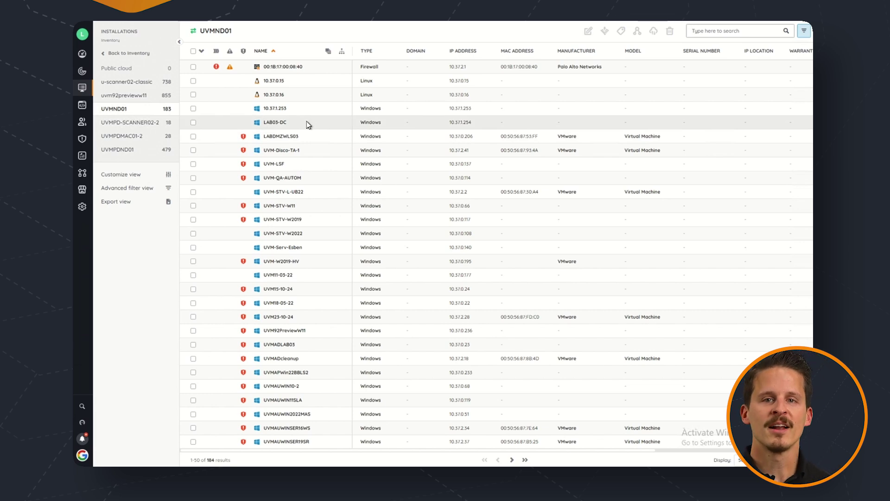
{"action": "left_click", "coordinate": [710, 51]}
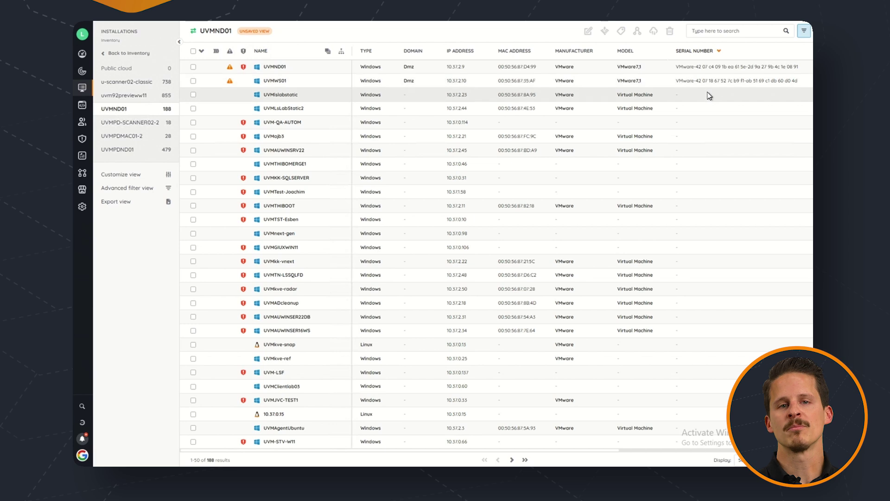
Open the UVMWS01 asset and view its Config and Software sections.
{"action": "left_click", "coordinate": [281, 82]}
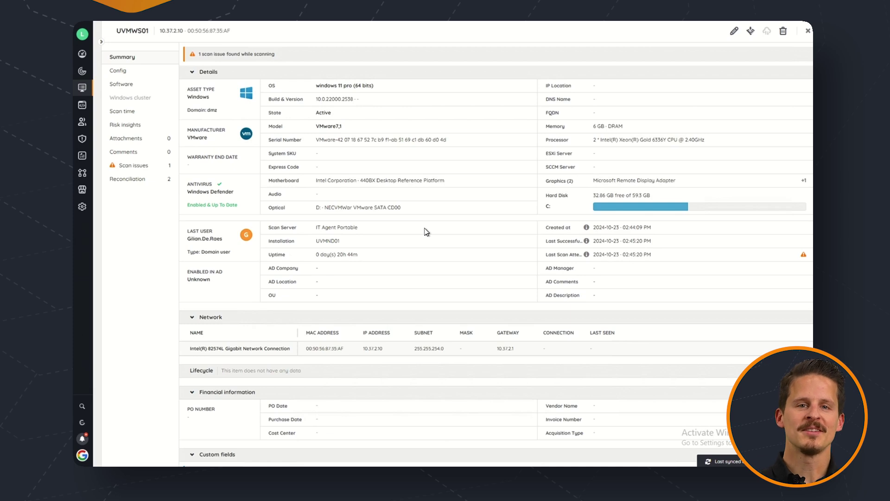
{"action": "left_click", "coordinate": [136, 74]}
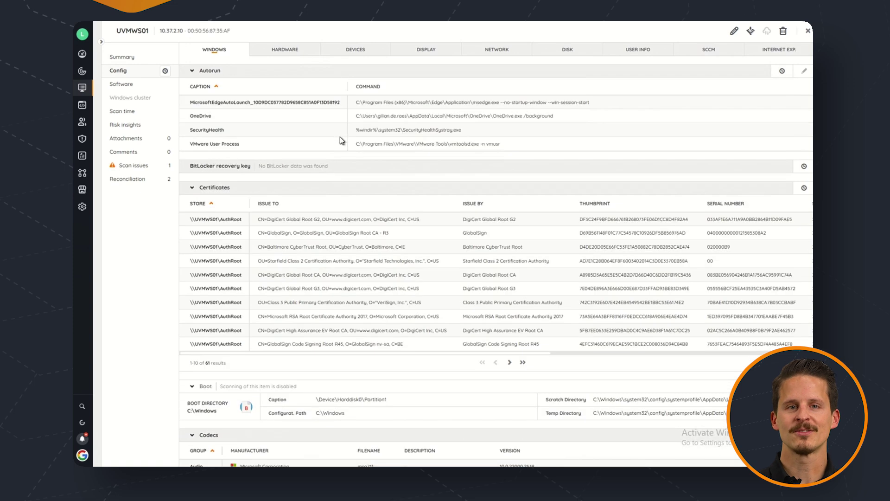
{"action": "left_click", "coordinate": [145, 85]}
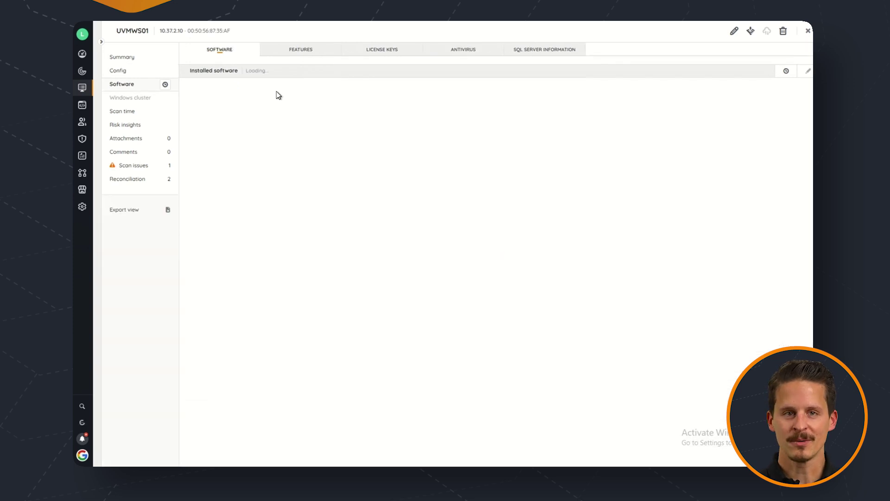